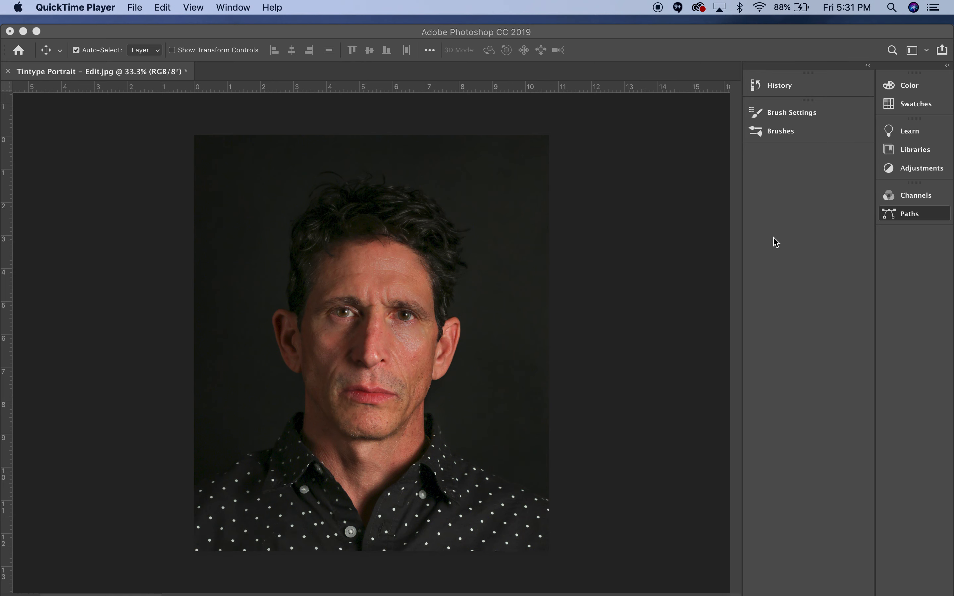
- Switch to Photoshop and shift the floating Layers panel slightly clear of the other panels
{"action": "left_click", "coordinate": [831, 66]}
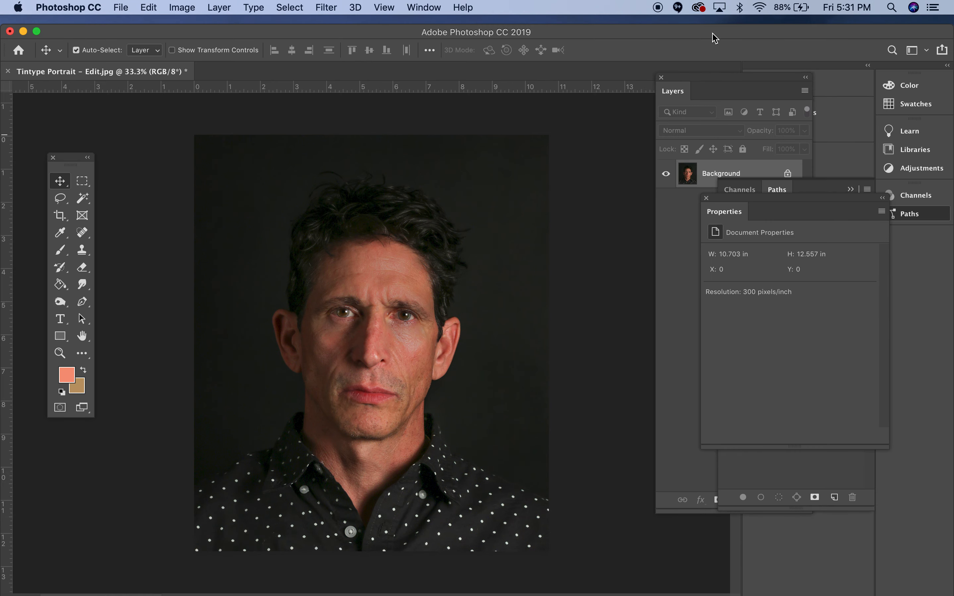
{"action": "left_click_drag", "start_coordinate": [702, 79], "coordinate": [721, 94]}
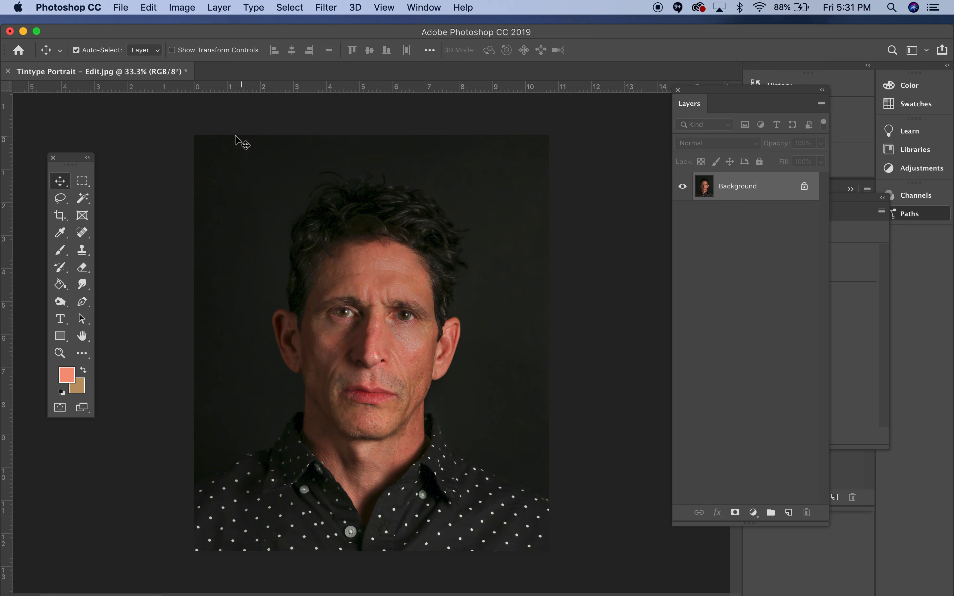
{"action": "left_click", "coordinate": [126, 8]}
{"action": "left_click", "coordinate": [135, 38]}
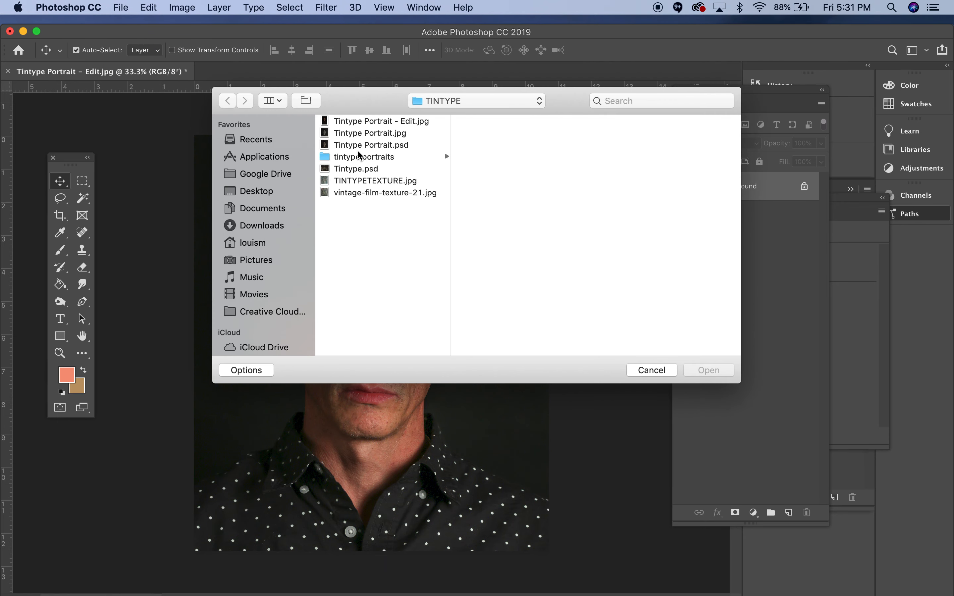
{"action": "left_click", "coordinate": [412, 122]}
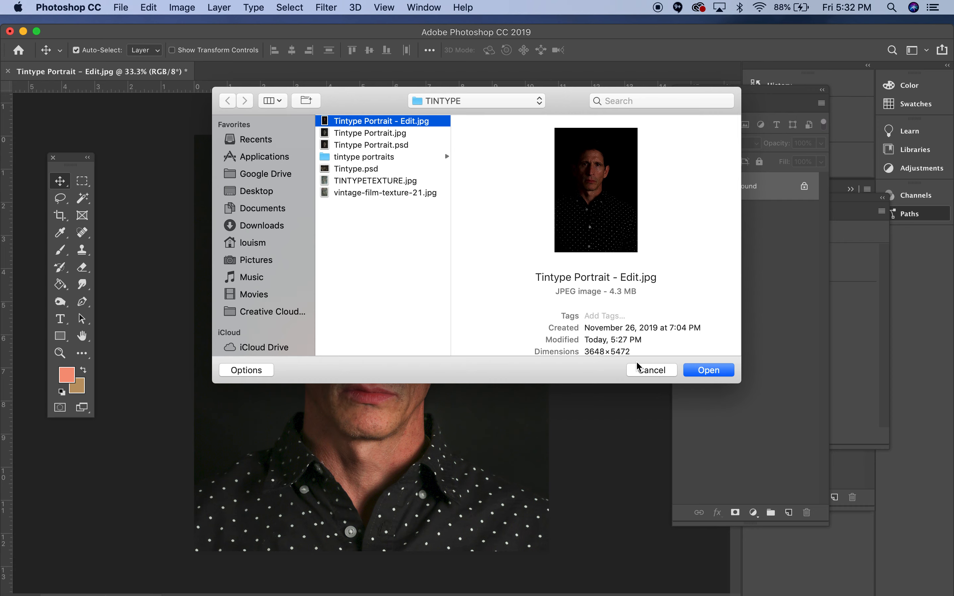
{"action": "left_click", "coordinate": [651, 370]}
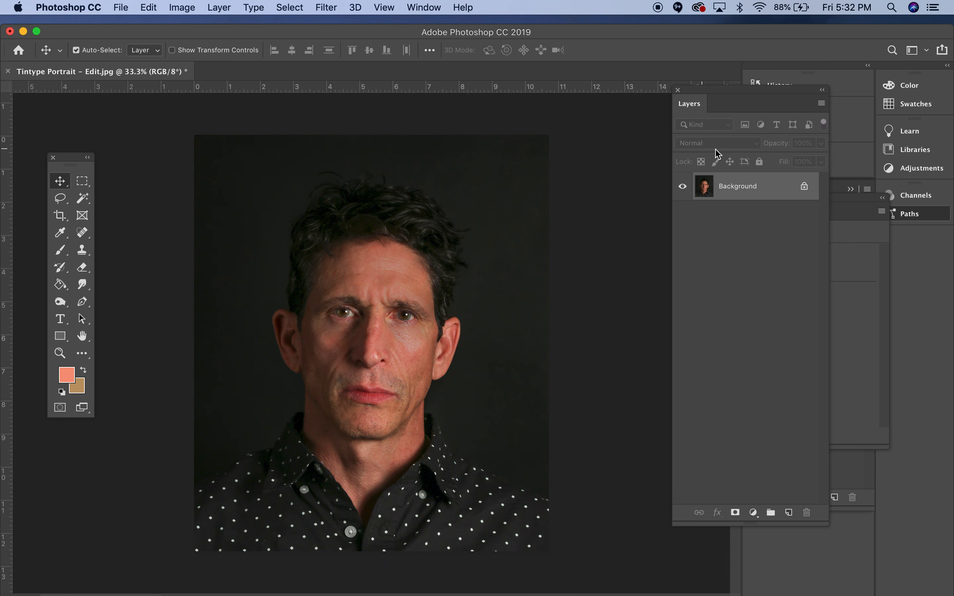
- Move the Layers panel close beside the portrait
{"action": "mouse_move", "coordinate": [782, 90]}
{"action": "left_mouse_down"}
{"action": "mouse_move", "coordinate": [832, 119]}
{"action": "mouse_move", "coordinate": [792, 136]}
{"action": "mouse_move", "coordinate": [735, 117]}
{"action": "mouse_move", "coordinate": [711, 146]}
{"action": "left_mouse_up"}
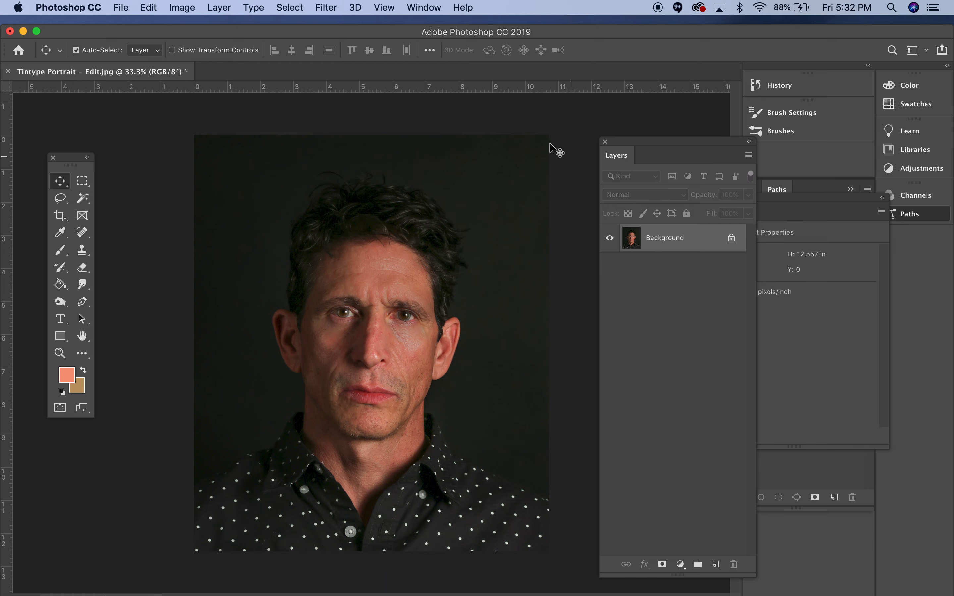
{"action": "left_click", "coordinate": [424, 8]}
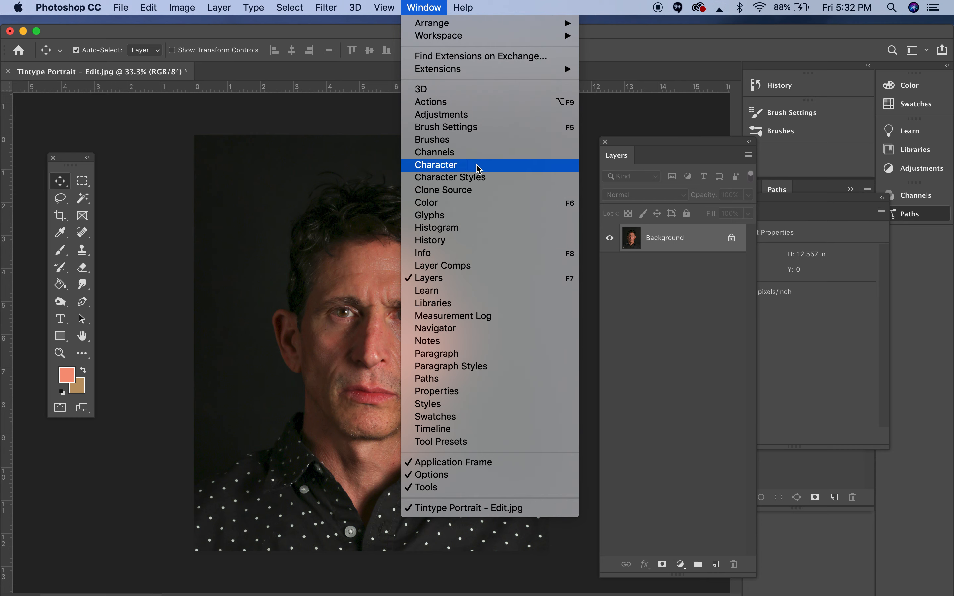
{"action": "left_click", "coordinate": [687, 392]}
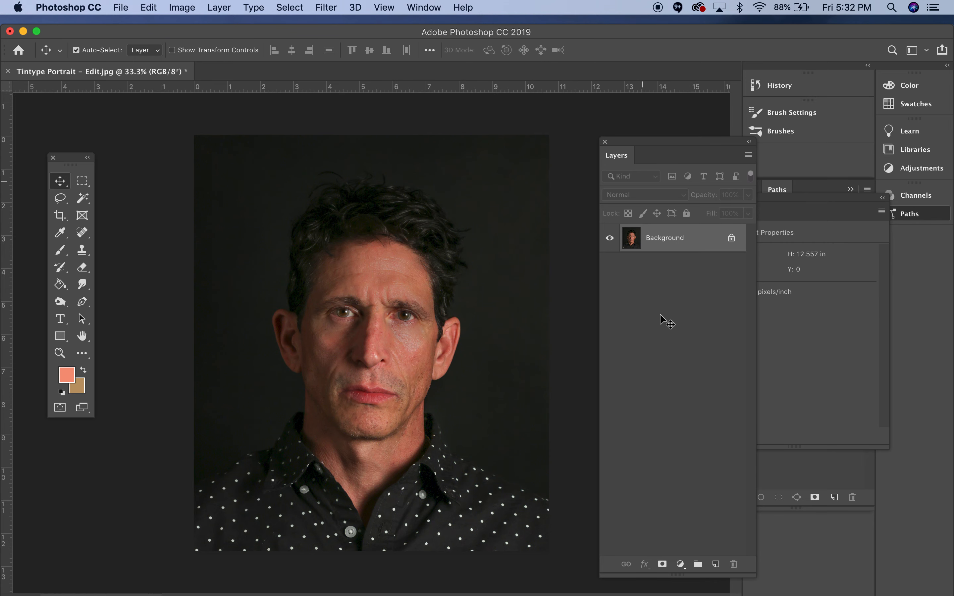
{"action": "left_click", "coordinate": [444, 7]}
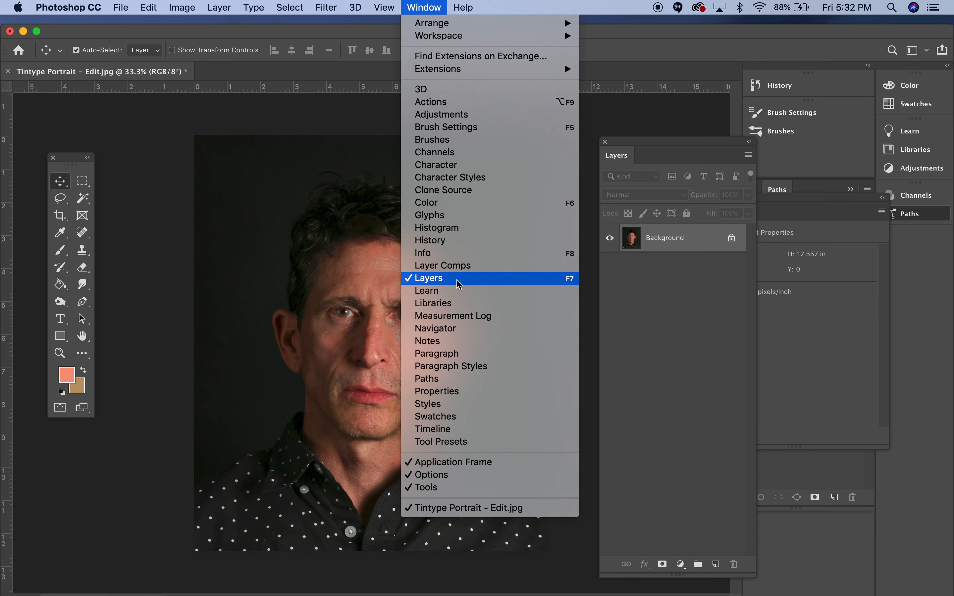
{"action": "left_click", "coordinate": [724, 346]}
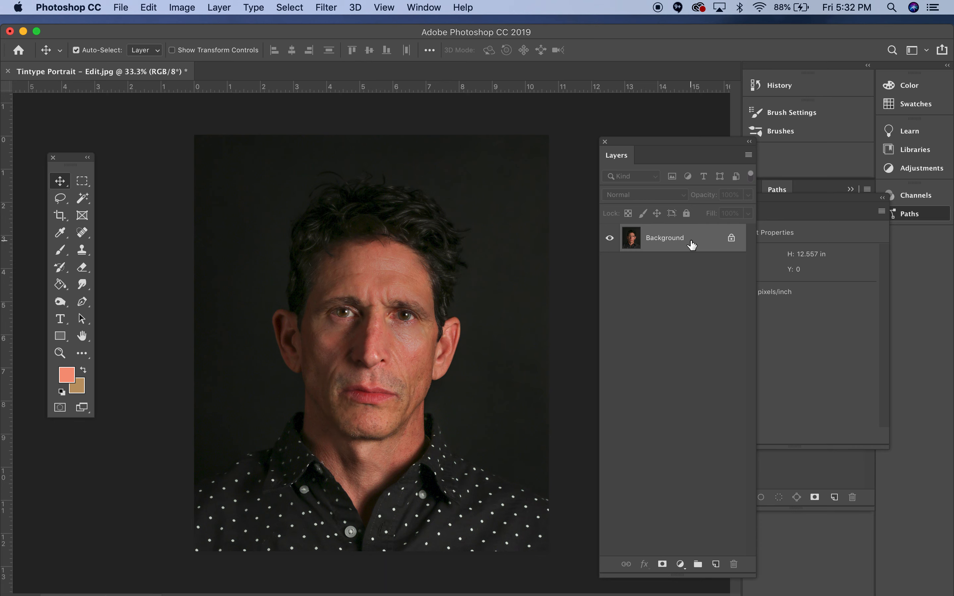
- Duplicate the Background layer and apply a High Pass filter with a 10-pixel radius to the copy
{"action": "left_click_drag", "start_coordinate": [692, 245], "coordinate": [717, 562]}
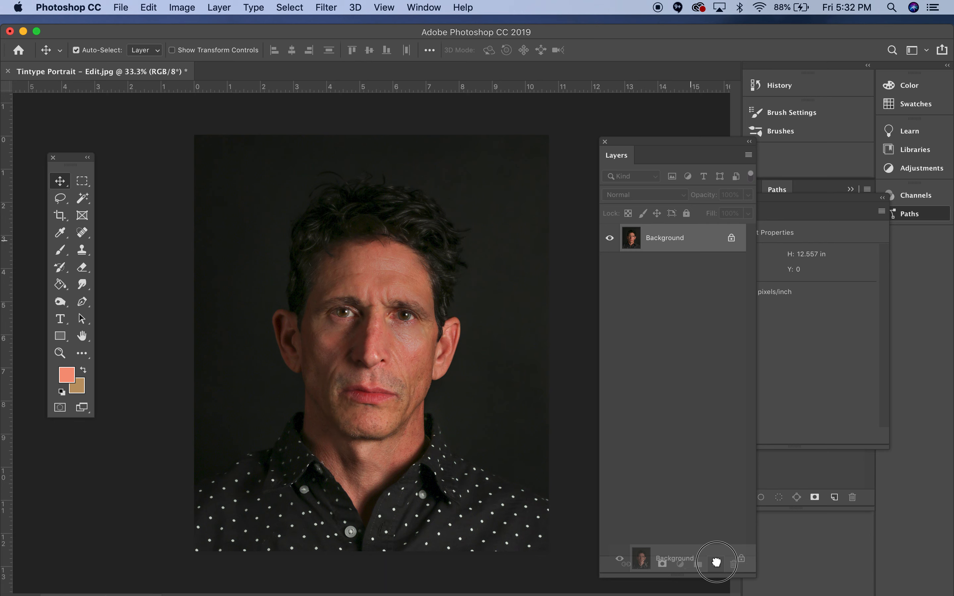
{"action": "left_click_drag", "start_coordinate": [717, 563], "coordinate": [716, 563]}
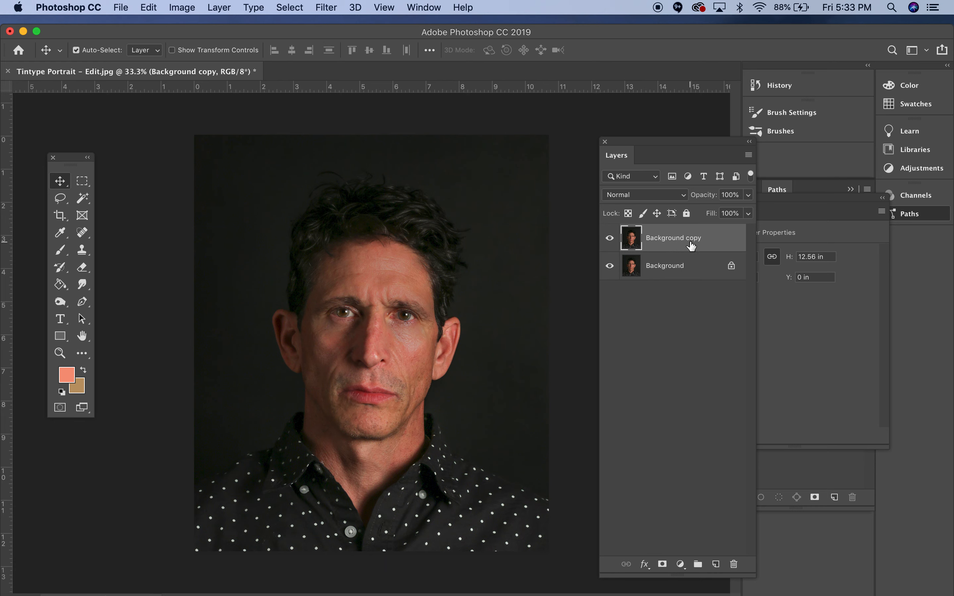
{"action": "left_click", "coordinate": [325, 6]}
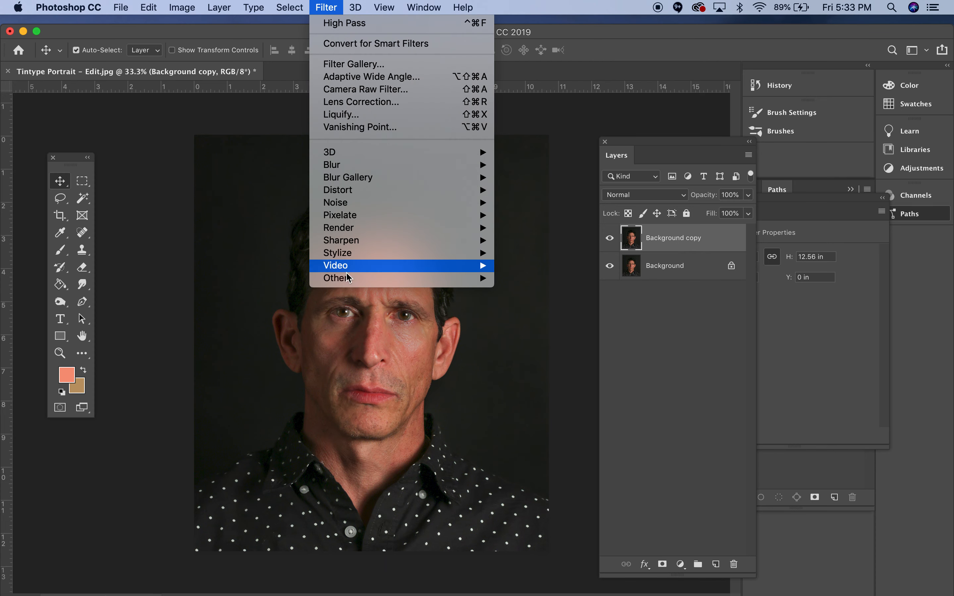
{"action": "mouse_move", "coordinate": [368, 280]}
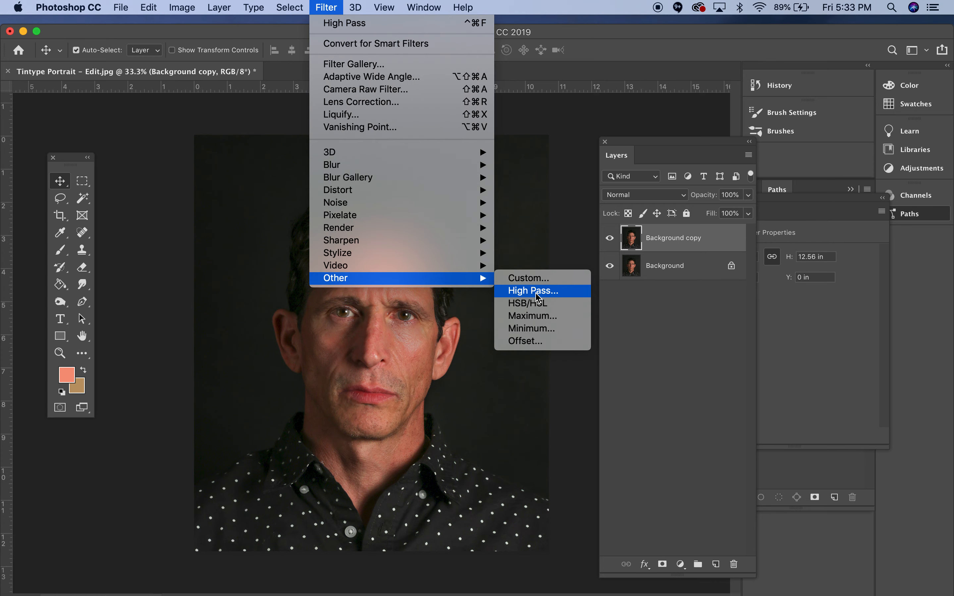
{"action": "left_click", "coordinate": [533, 291]}
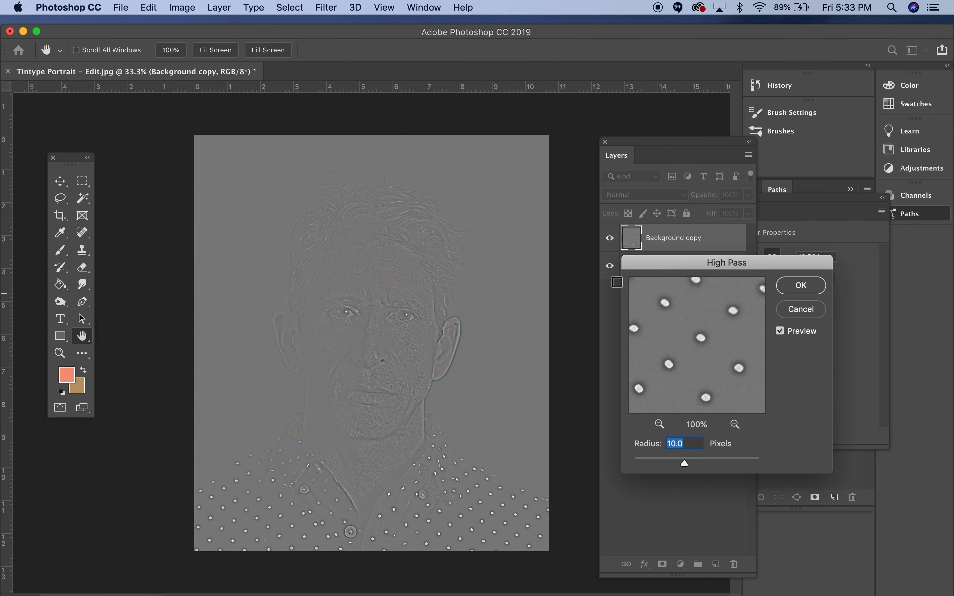
{"action": "left_click_drag", "start_coordinate": [653, 269], "coordinate": [591, 315]}
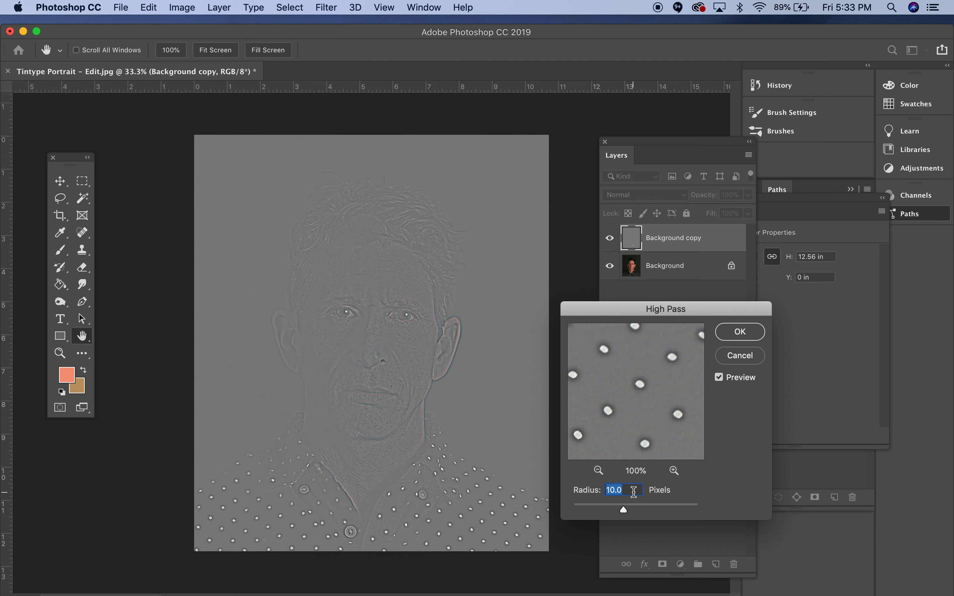
{"action": "left_click", "coordinate": [749, 337]}
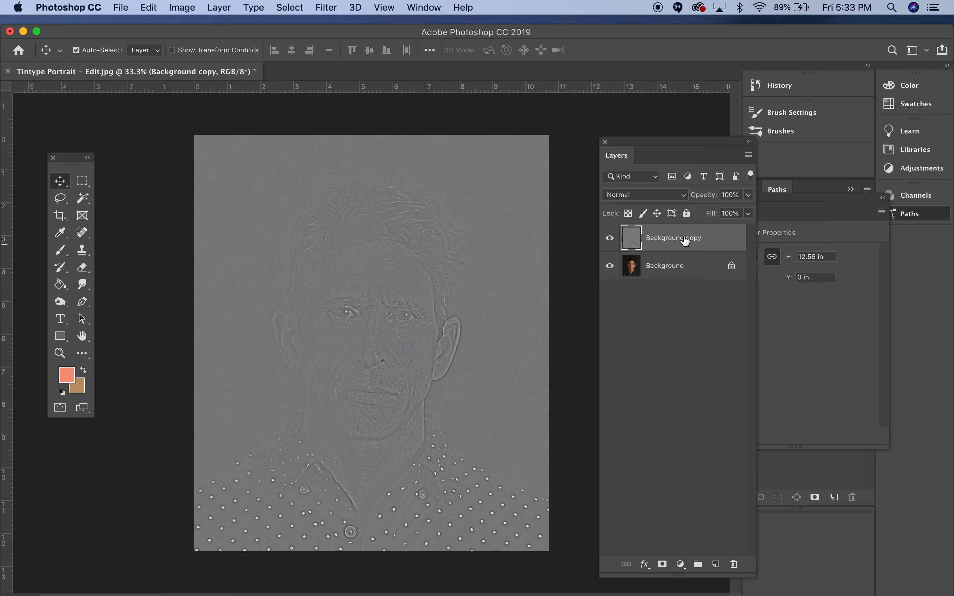
- Set the high-pass layer's blend mode to Overlay and compare the portrait with that layer hidden and shown
{"action": "left_click", "coordinate": [684, 196]}
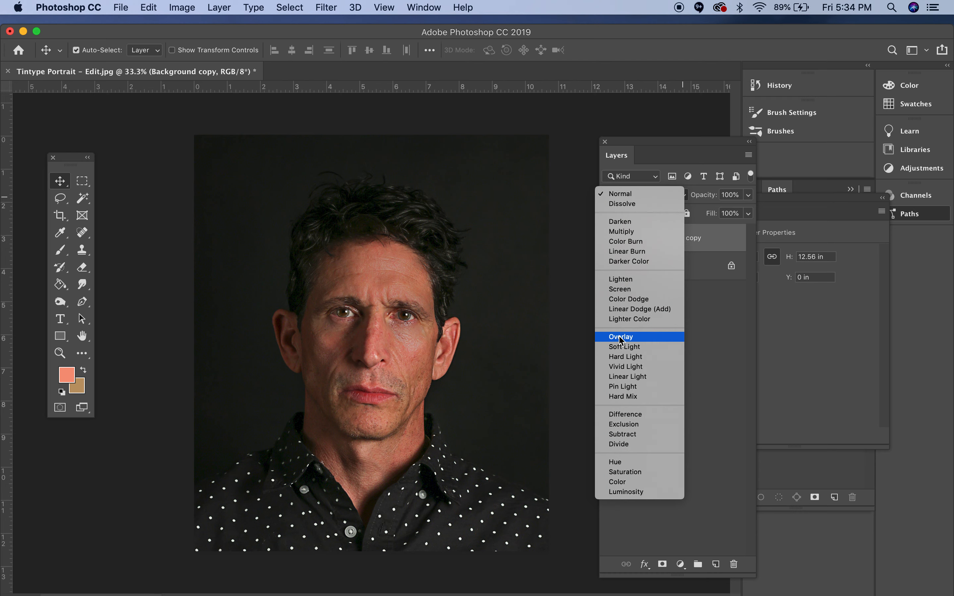
{"action": "left_click", "coordinate": [620, 339]}
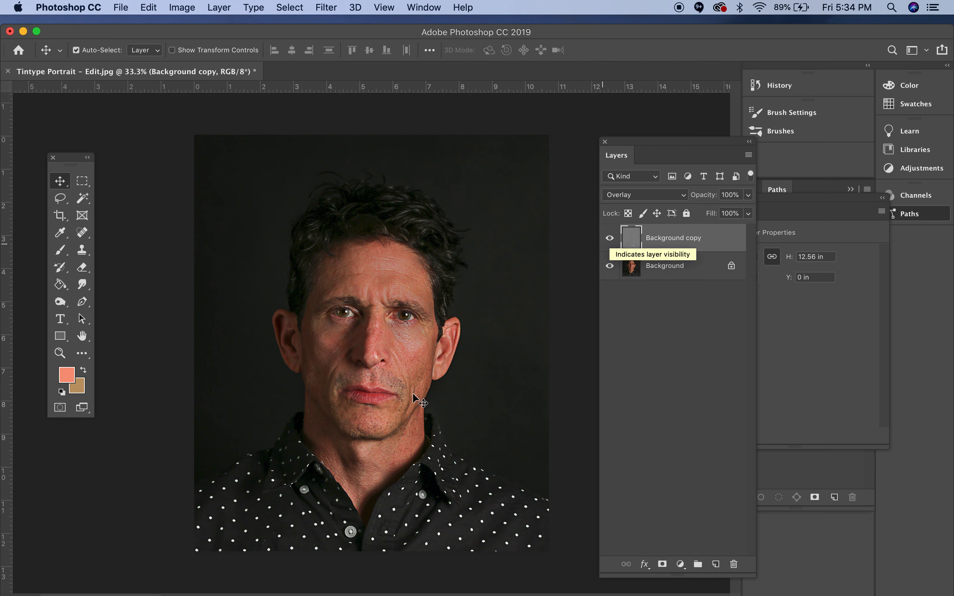
{"action": "left_click", "coordinate": [610, 238]}
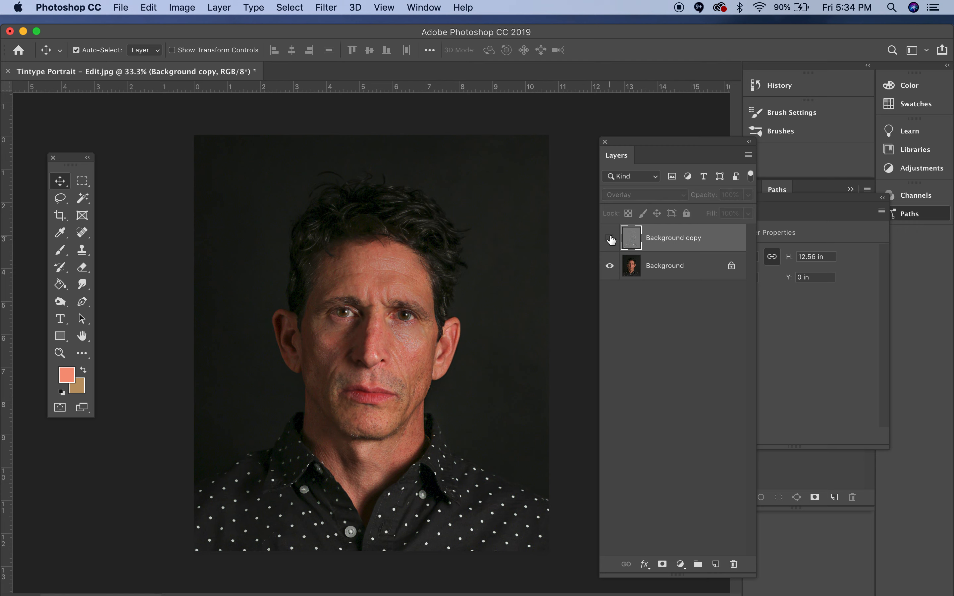
{"action": "left_click", "coordinate": [610, 238]}
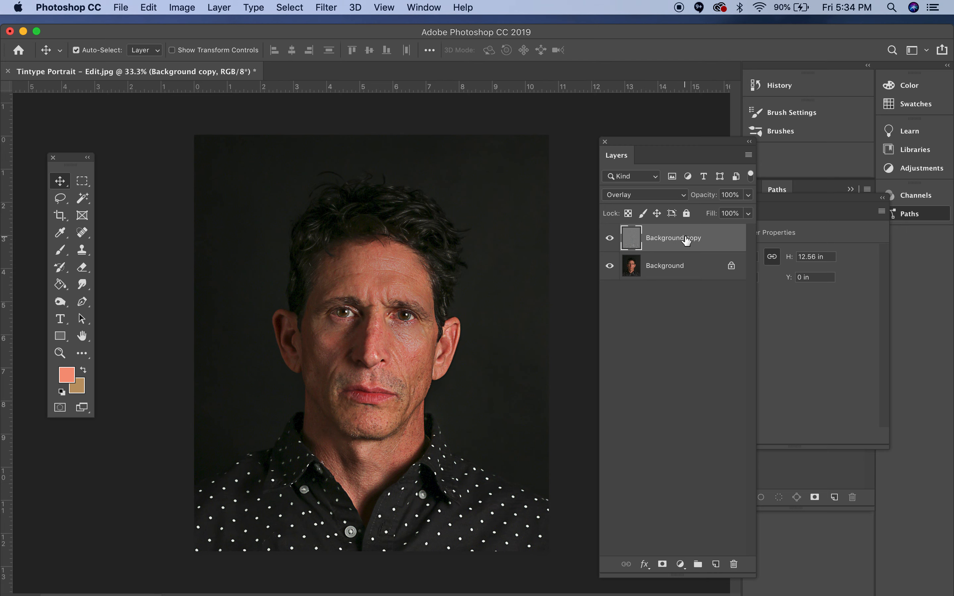
- Stamp all visible layers into a new top layer and check it by hiding and reshowing the two layers below
{"action": "key", "text": "super"}
{"action": "key", "text": "super+alt+shift+e"}
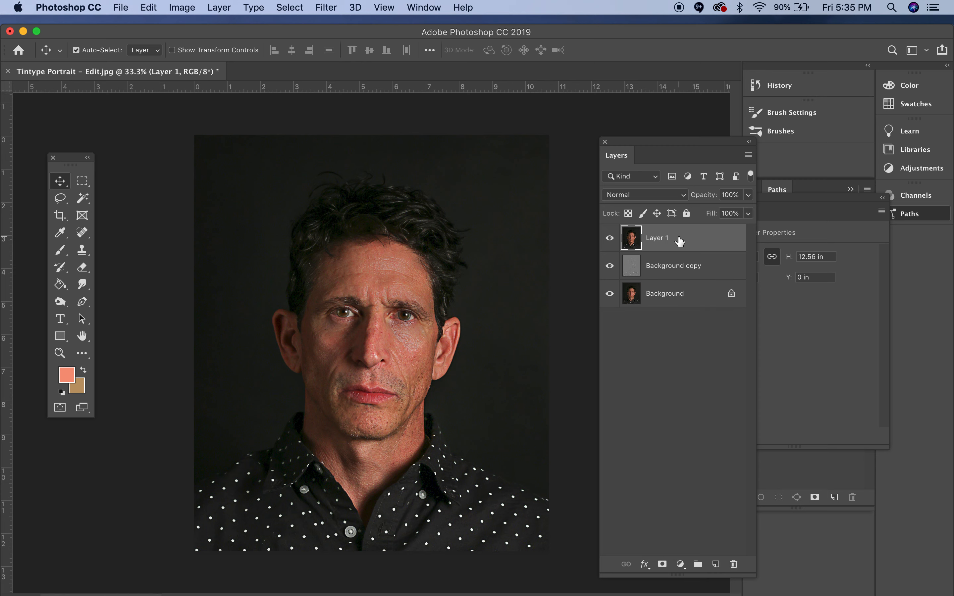
{"action": "left_click", "coordinate": [610, 266]}
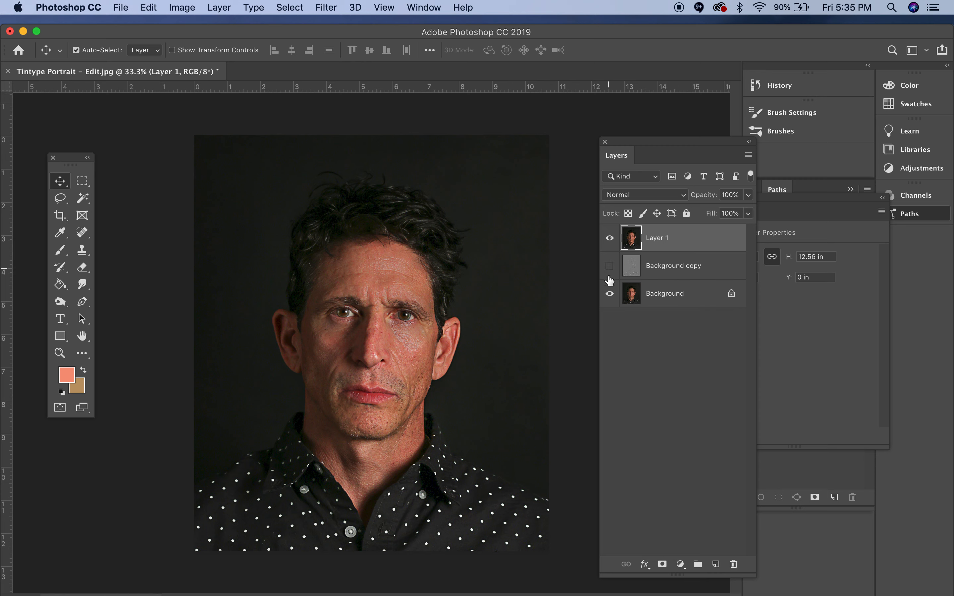
{"action": "left_click", "coordinate": [610, 294]}
{"action": "left_click", "coordinate": [609, 266]}
{"action": "left_click", "coordinate": [610, 294]}
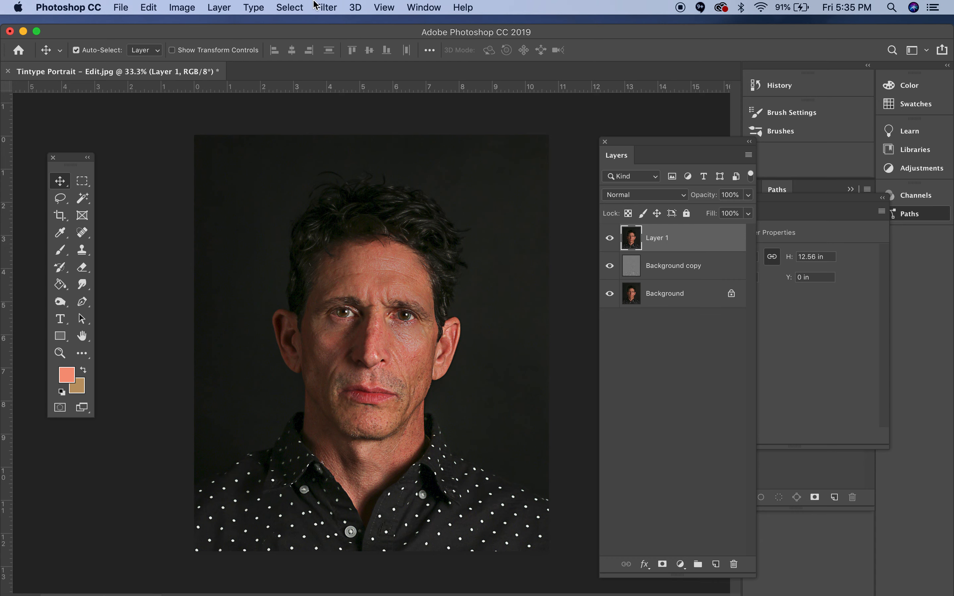
- Apply a Lens Blur to the merged top layer with a hexagonal iris and a strongly increased radius
{"action": "left_click", "coordinate": [324, 8]}
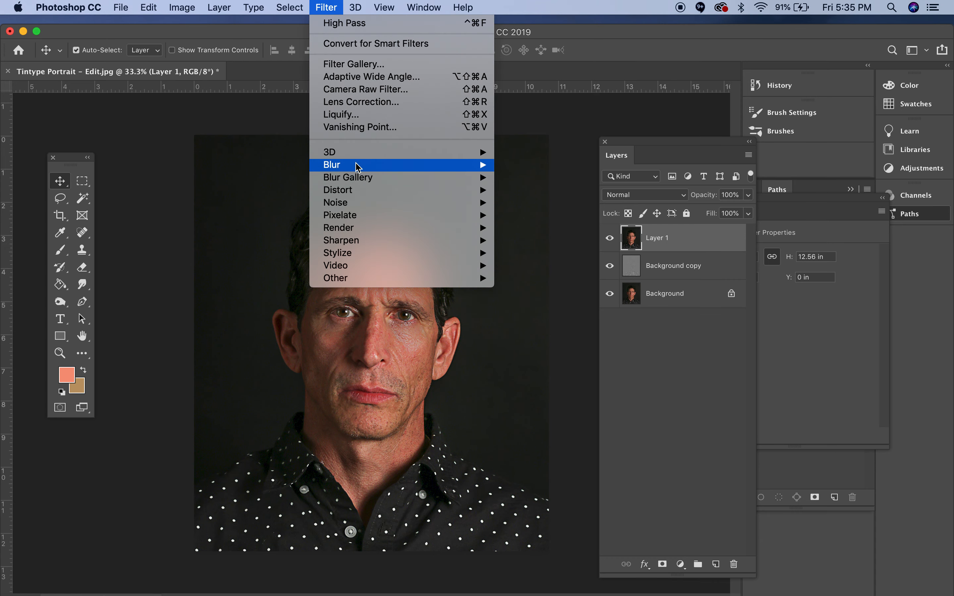
{"action": "mouse_move", "coordinate": [483, 167]}
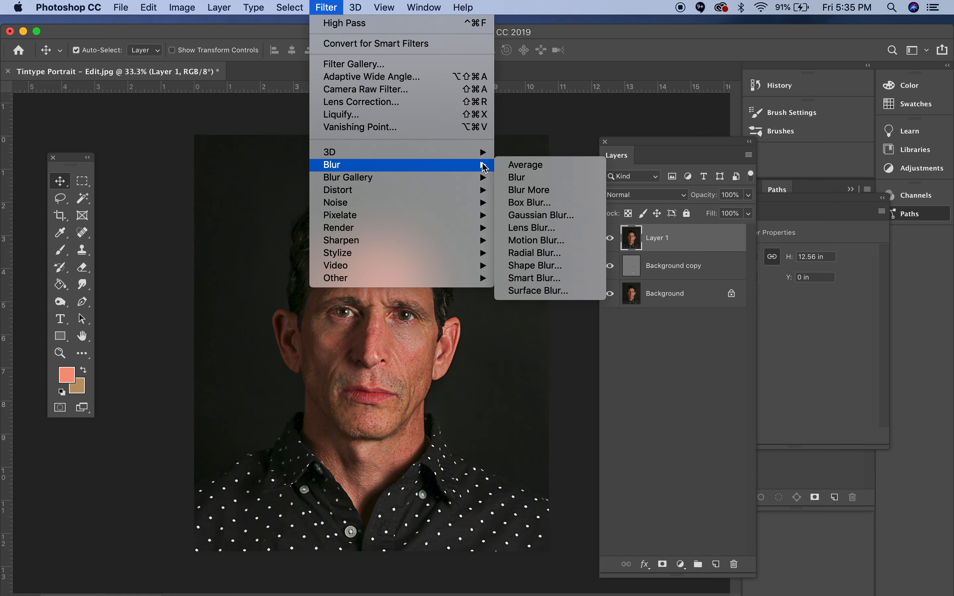
{"action": "left_click", "coordinate": [549, 234]}
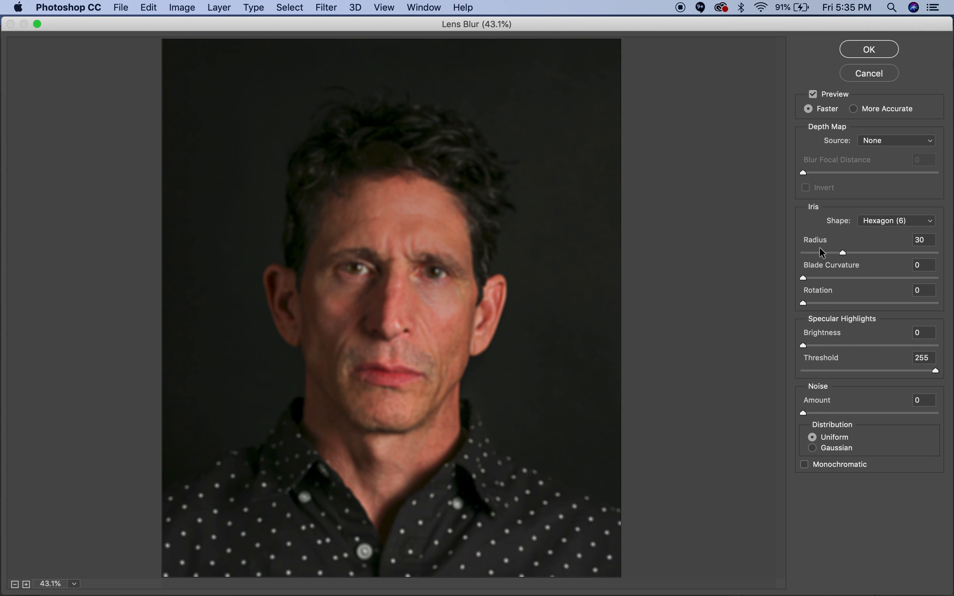
{"action": "left_click", "coordinate": [921, 241]}
{"action": "type", "text": "60"}
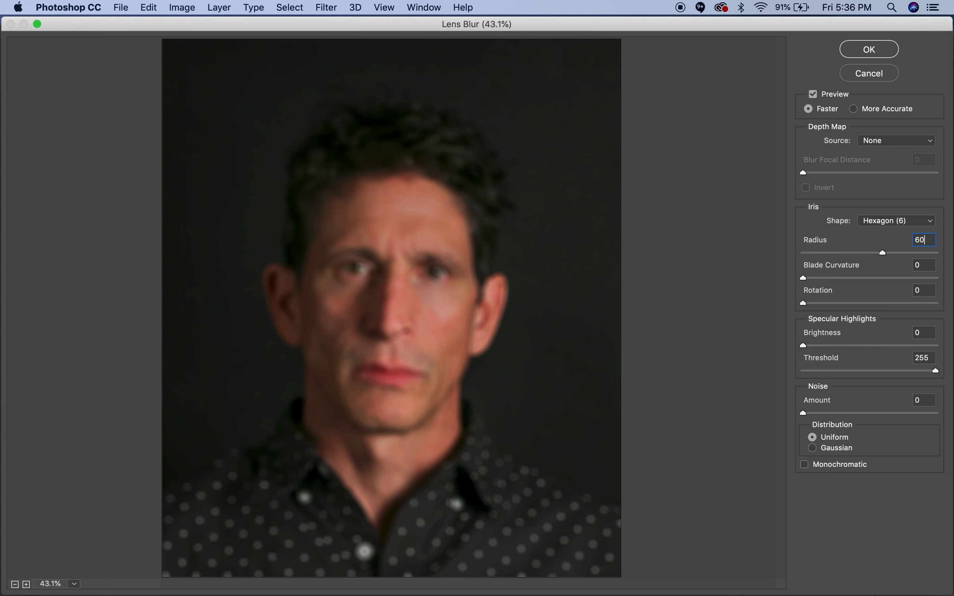
{"action": "left_click_drag", "start_coordinate": [920, 242], "coordinate": [913, 245]}
{"action": "type", "text": "5"}
{"action": "left_click", "coordinate": [879, 50]}
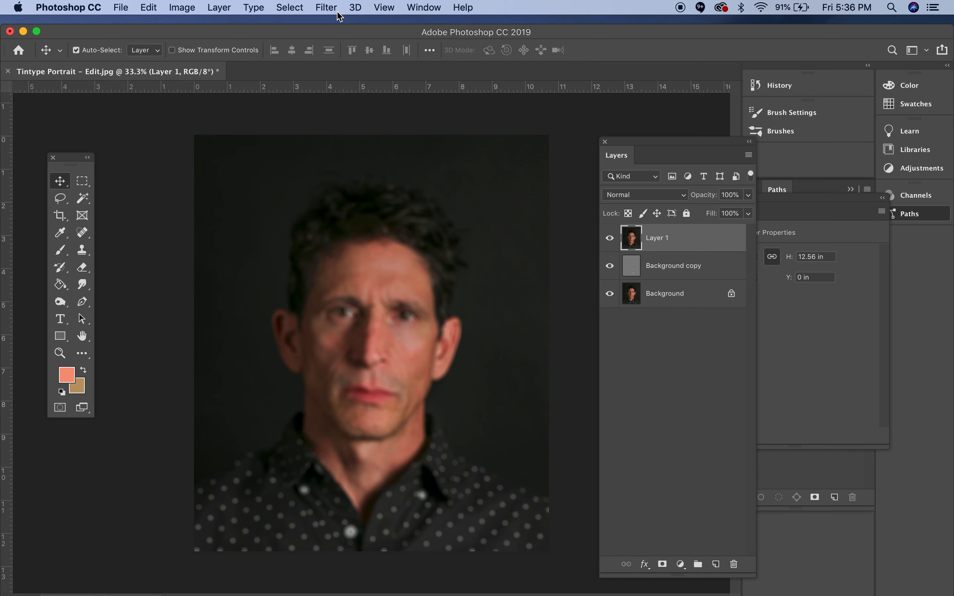
- Apply a Motion Blur to the merged top layer at a 10° angle with an adjusted distance
{"action": "left_click", "coordinate": [327, 7]}
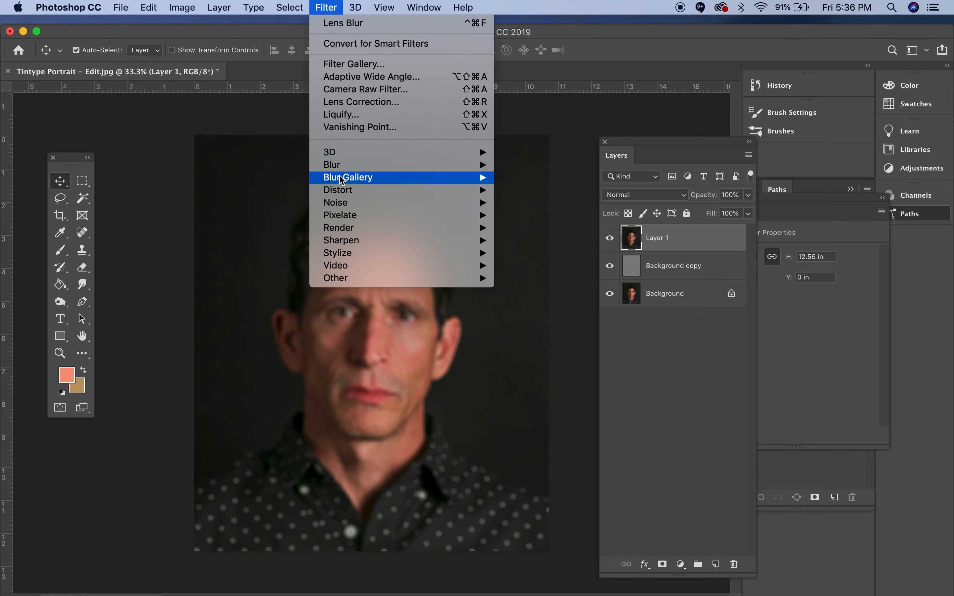
{"action": "mouse_move", "coordinate": [351, 168]}
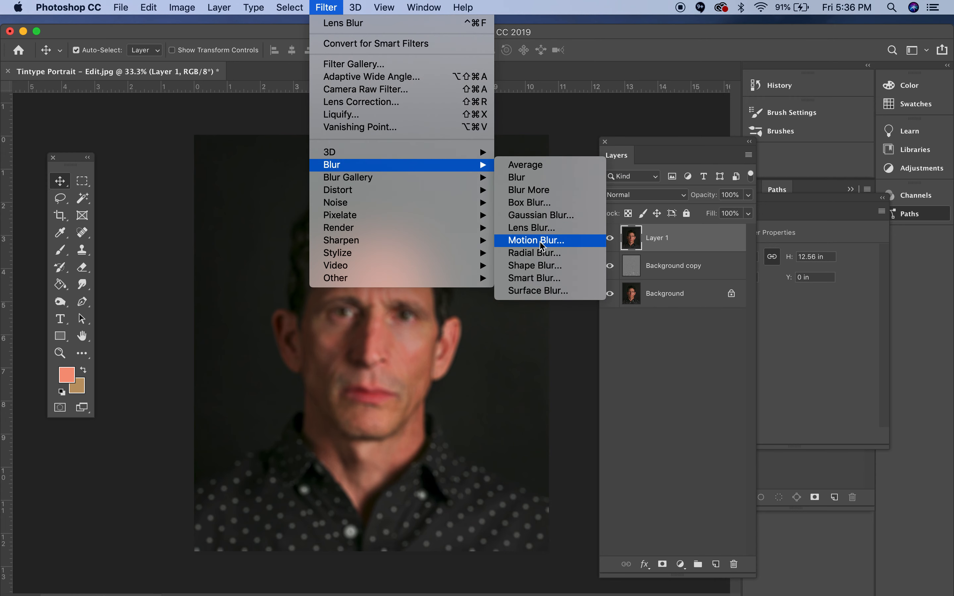
{"action": "left_click", "coordinate": [576, 244]}
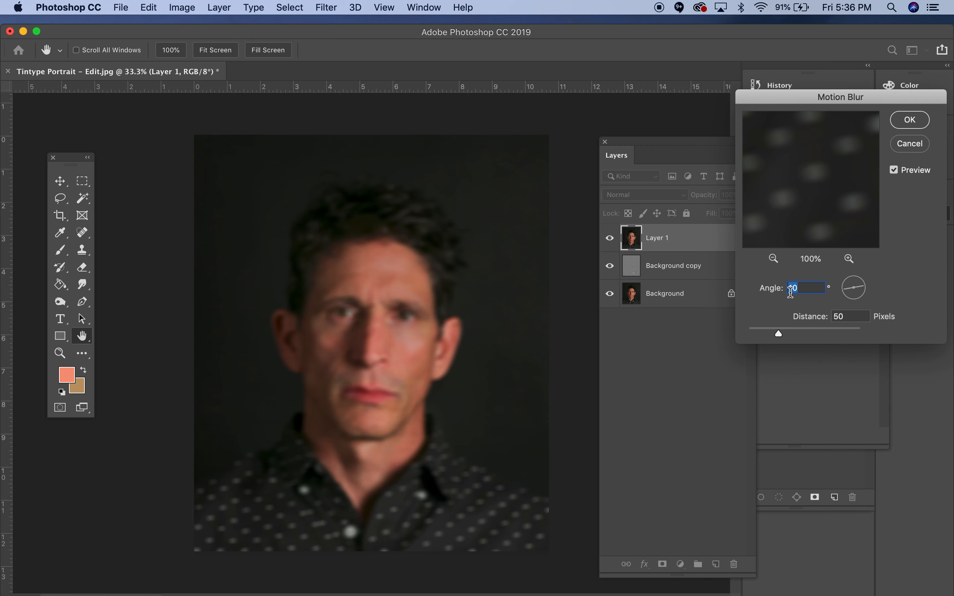
{"action": "left_click", "coordinate": [839, 317]}
{"action": "double_click", "coordinate": [832, 317]}
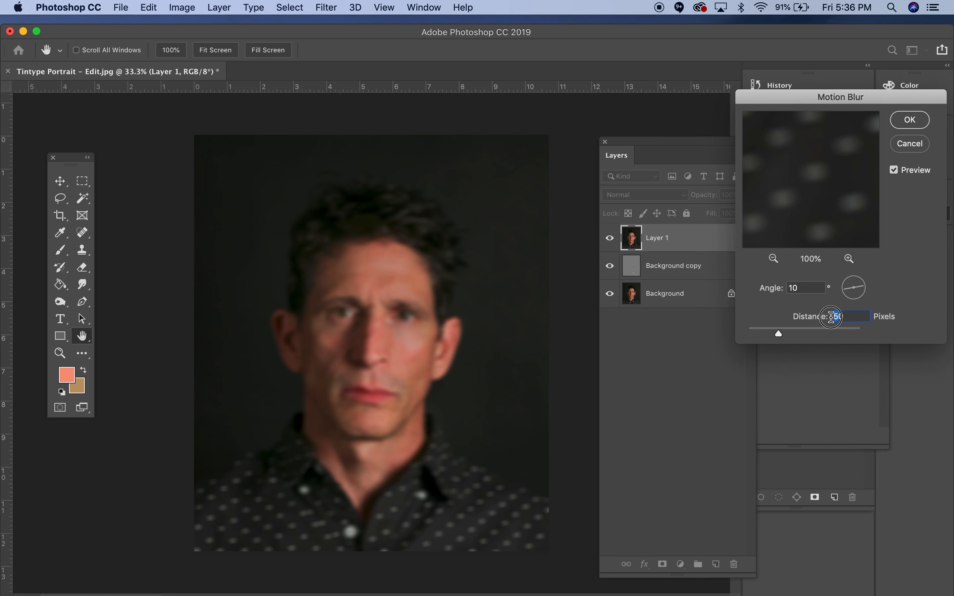
{"action": "type", "text": "6"}
{"action": "left_click", "coordinate": [910, 120]}
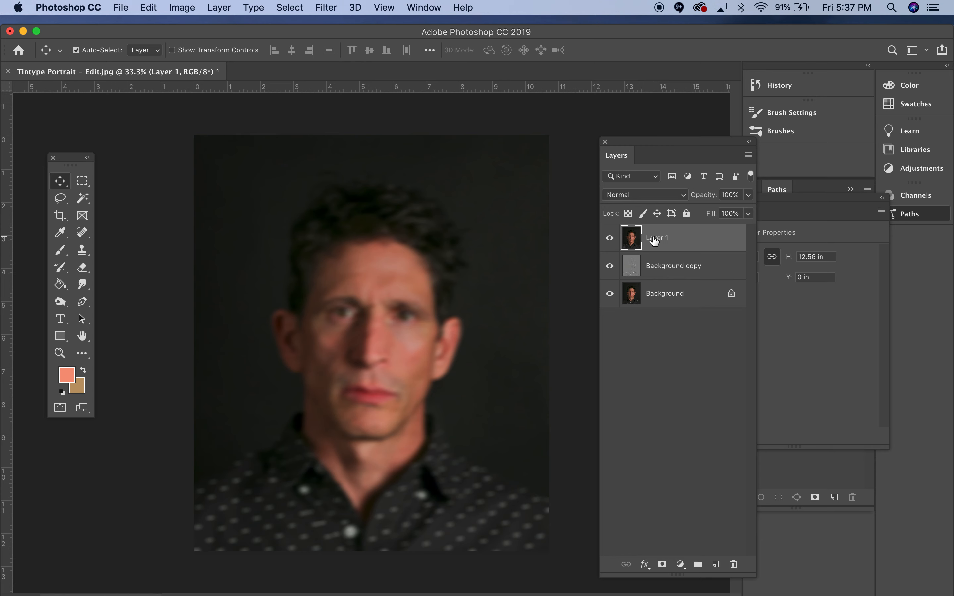
- Add a white layer mask to the blurred top layer
{"action": "left_click", "coordinate": [663, 565]}
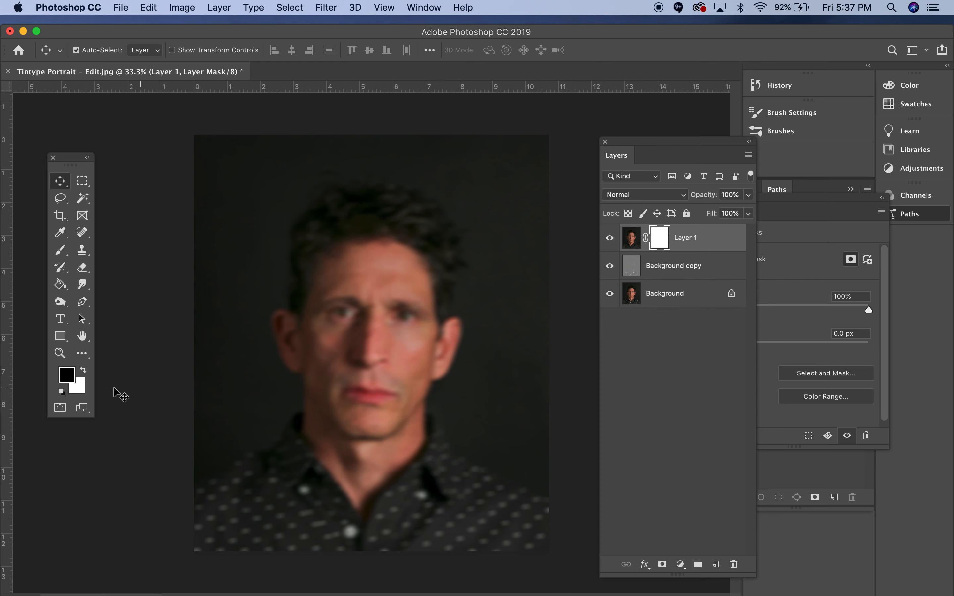
- Set up the Brush tool with the Soft Round tip and black as the foreground color
{"action": "left_click", "coordinate": [69, 284]}
{"action": "left_click", "coordinate": [83, 205]}
{"action": "left_click", "coordinate": [62, 252]}
{"action": "key", "text": "b"}
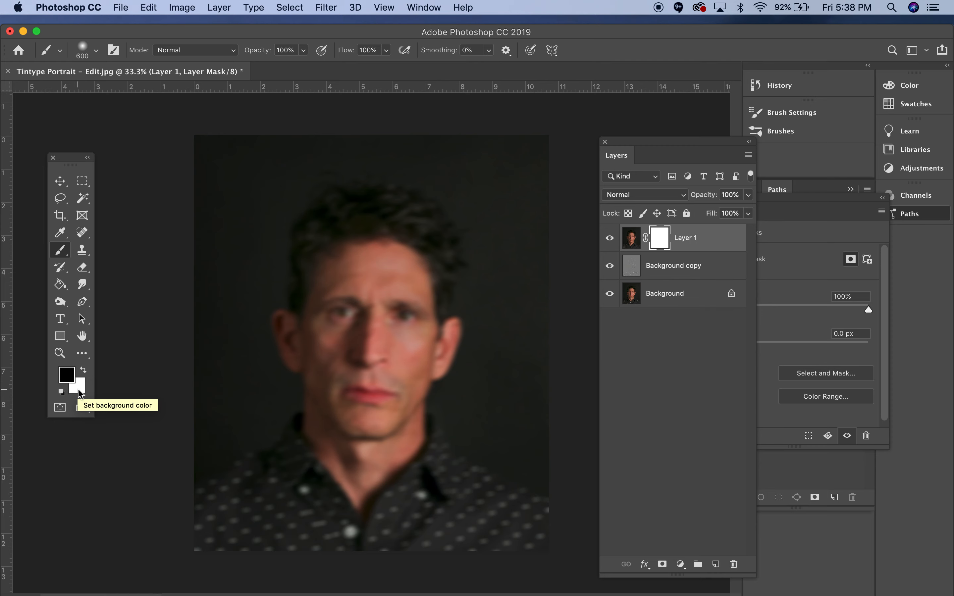
{"action": "key", "text": "x"}
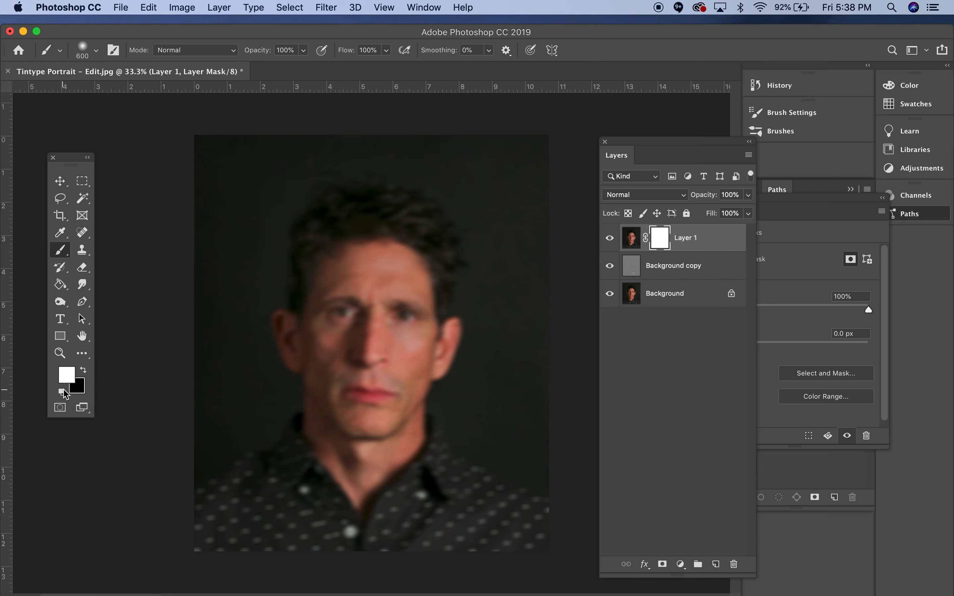
{"action": "left_click", "coordinate": [85, 373]}
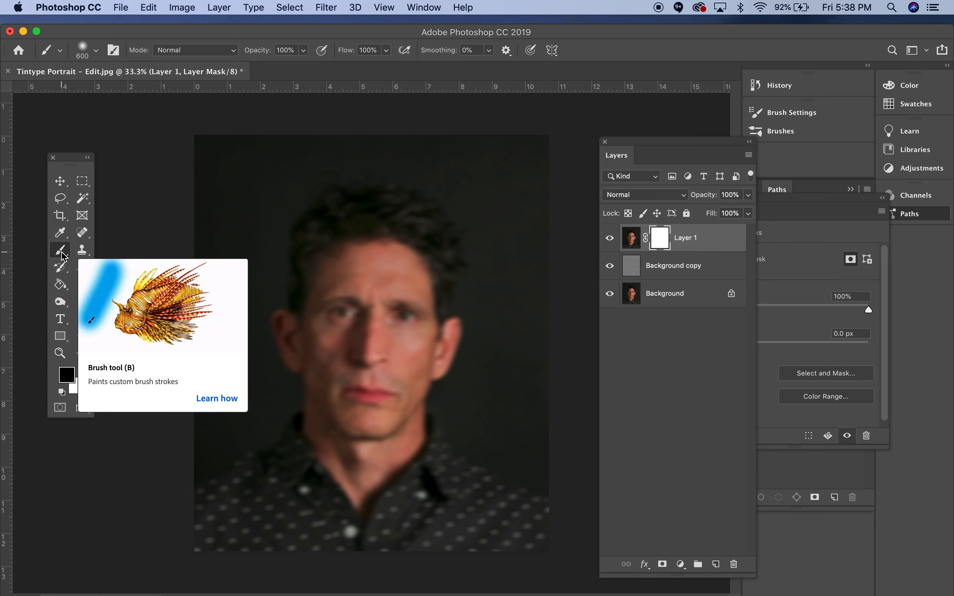
{"action": "left_click", "coordinate": [96, 54]}
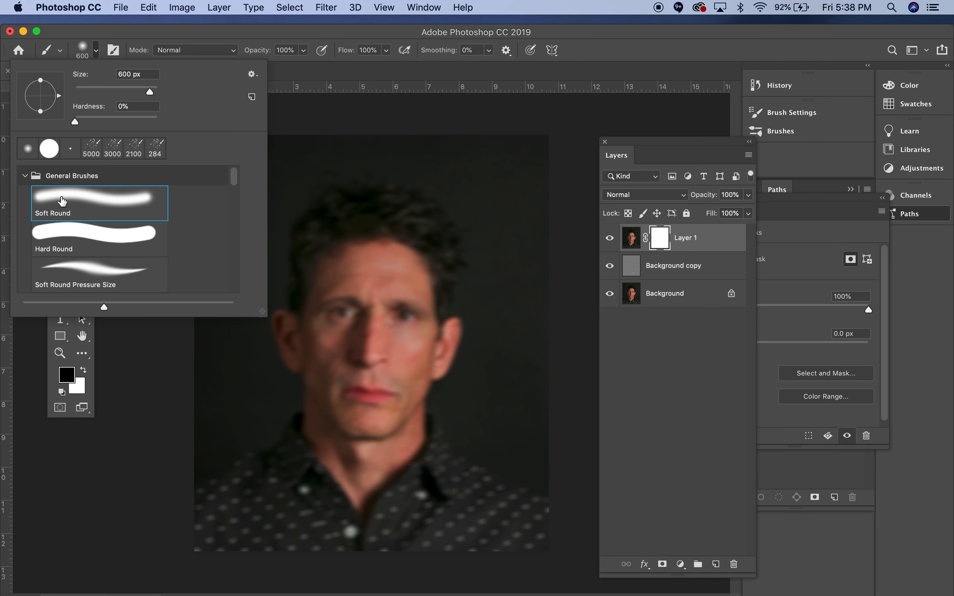
{"action": "left_click", "coordinate": [75, 201]}
{"action": "left_click", "coordinate": [633, 35]}
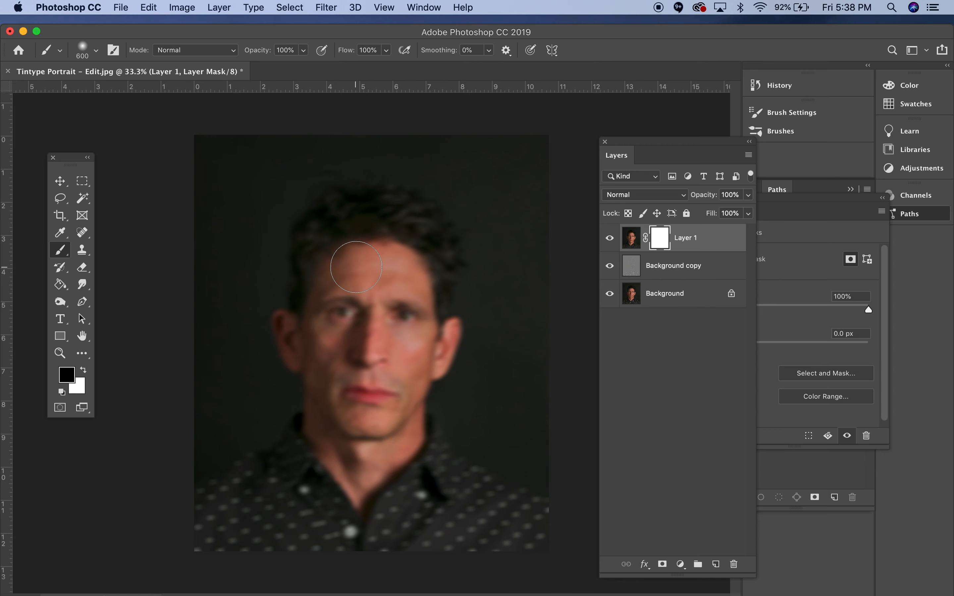
- Enlarge the brush to 1100 px and paint black on the layer mask over the center of the face to restore sharpness
{"action": "key", "text": "bracketright"}
{"action": "key", "text": "bracketright"}
{"action": "key", "text": "bracketright"}
{"action": "key", "text": "bracketright"}
{"action": "key", "text": "bracketleft"}
{"action": "key", "text": "bracketleft"}
{"action": "key", "text": "bracketleft"}
{"action": "key", "text": "bracketleft"}
{"action": "key", "text": "bracketright"}
{"action": "key", "text": "bracketright"}
{"action": "key", "text": "bracketright"}
{"action": "key", "text": "bracketleft"}
{"action": "key", "text": "bracketleft"}
{"action": "key", "text": "bracketleft"}
{"action": "key", "text": "bracketleft"}
{"action": "key", "text": "bracketleft"}
{"action": "key", "text": "bracketleft"}
{"action": "key", "text": "bracketleft"}
{"action": "key", "text": "bracketleft"}
{"action": "key", "text": "bracketleft"}
{"action": "key", "text": "bracketleft"}
{"action": "key", "text": "bracketleft"}
{"action": "key", "text": "bracketleft"}
{"action": "key", "text": "bracketright"}
{"action": "key", "text": "bracketright"}
{"action": "key", "text": "bracketright"}
{"action": "key", "text": "bracketright"}
{"action": "key", "text": "bracketright"}
{"action": "key", "text": "bracketright"}
{"action": "key", "text": "bracketright"}
{"action": "key", "text": "bracketright"}
{"action": "key", "text": "bracketright"}
{"action": "key", "text": "bracketright"}
{"action": "key", "text": "bracketleft"}
{"action": "key", "text": "bracketleft"}
{"action": "key", "text": "bracketright"}
{"action": "key", "text": "bracketright"}
{"action": "mouse_move", "coordinate": [371, 300]}
{"action": "left_mouse_down"}
{"action": "mouse_move", "coordinate": [364, 340]}
{"action": "mouse_move", "coordinate": [346, 261]}
{"action": "mouse_move", "coordinate": [351, 250]}
{"action": "mouse_move", "coordinate": [389, 242]}
{"action": "mouse_move", "coordinate": [405, 251]}
{"action": "mouse_move", "coordinate": [409, 277]}
{"action": "mouse_move", "coordinate": [393, 308]}
{"action": "mouse_move", "coordinate": [400, 328]}
{"action": "mouse_move", "coordinate": [369, 377]}
{"action": "mouse_move", "coordinate": [343, 308]}
{"action": "mouse_move", "coordinate": [357, 256]}
{"action": "mouse_move", "coordinate": [384, 252]}
{"action": "mouse_move", "coordinate": [387, 350]}
{"action": "mouse_move", "coordinate": [371, 379]}
{"action": "mouse_move", "coordinate": [372, 353]}
{"action": "left_mouse_up"}
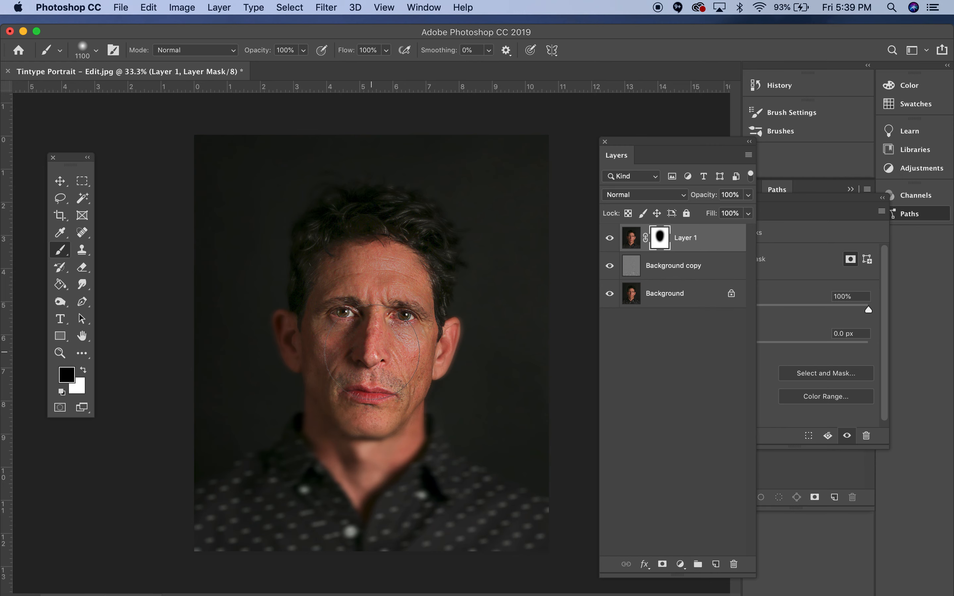
- Reduce the brush to 500 px and paint black on the mask over the chin, cheek and forehead to sharpen them
{"action": "key", "text": "bracketleft"}
{"action": "key", "text": "bracketleft"}
{"action": "key", "text": "bracketleft"}
{"action": "key", "text": "bracketleft"}
{"action": "key", "text": "bracketleft"}
{"action": "key", "text": "bracketleft"}
{"action": "mouse_move", "coordinate": [376, 410]}
{"action": "left_mouse_down"}
{"action": "mouse_move", "coordinate": [399, 399]}
{"action": "mouse_move", "coordinate": [384, 406]}
{"action": "left_mouse_up"}
{"action": "mouse_move", "coordinate": [411, 370]}
{"action": "left_mouse_down"}
{"action": "mouse_move", "coordinate": [424, 343]}
{"action": "mouse_move", "coordinate": [449, 329]}
{"action": "left_mouse_up"}
{"action": "left_click", "coordinate": [351, 242]}
{"action": "mouse_move", "coordinate": [351, 243]}
{"action": "left_mouse_down"}
{"action": "mouse_move", "coordinate": [369, 215]}
{"action": "mouse_move", "coordinate": [347, 215]}
{"action": "mouse_move", "coordinate": [336, 246]}
{"action": "mouse_move", "coordinate": [351, 213]}
{"action": "mouse_move", "coordinate": [388, 230]}
{"action": "mouse_move", "coordinate": [396, 276]}
{"action": "left_mouse_up"}
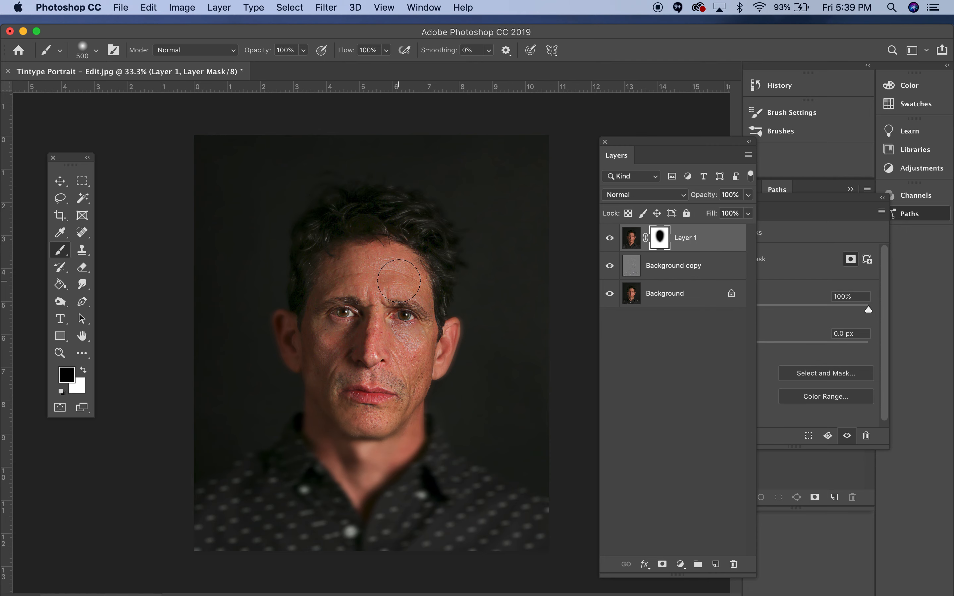